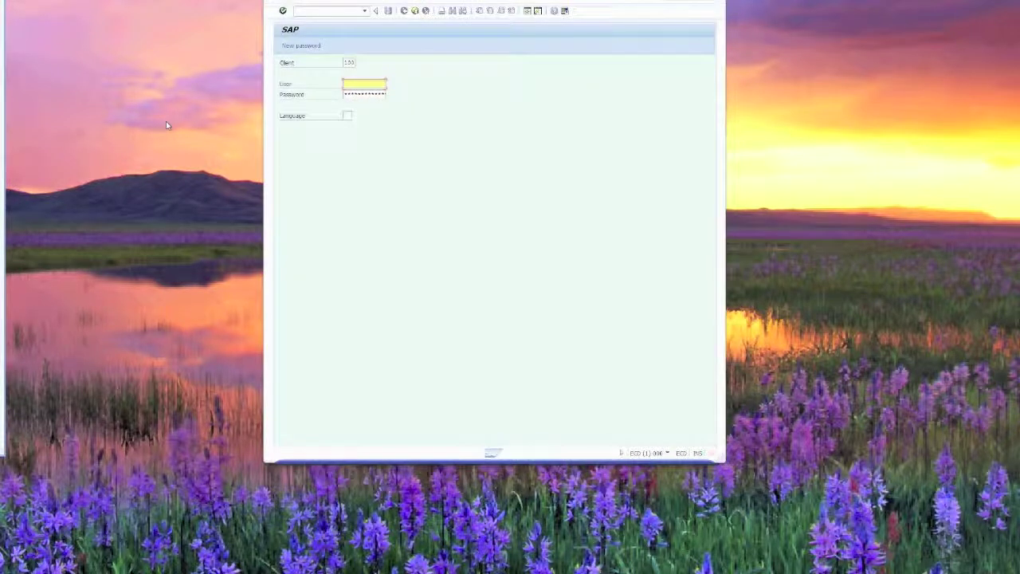
# - Log on to client 100 with the user name and password
pyautogui.write('Jachagoos')
pyautogui.press('Tab')
pyautogui.write('******')
pyautogui.press('Return')
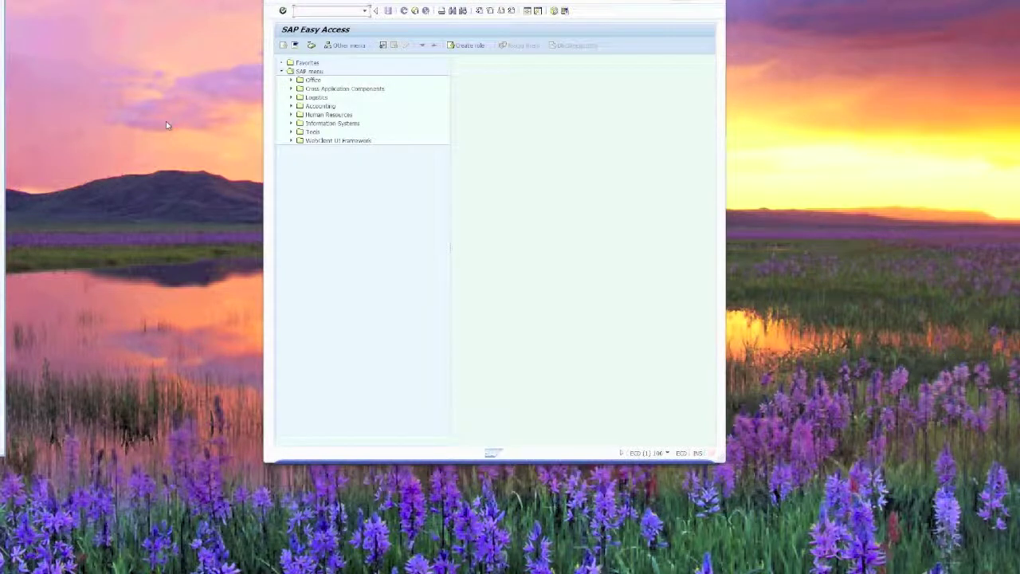
# - In SU01, start creating user TEST1, copying the existing address data
pyautogui.write('su01')
pyautogui.press('Return')
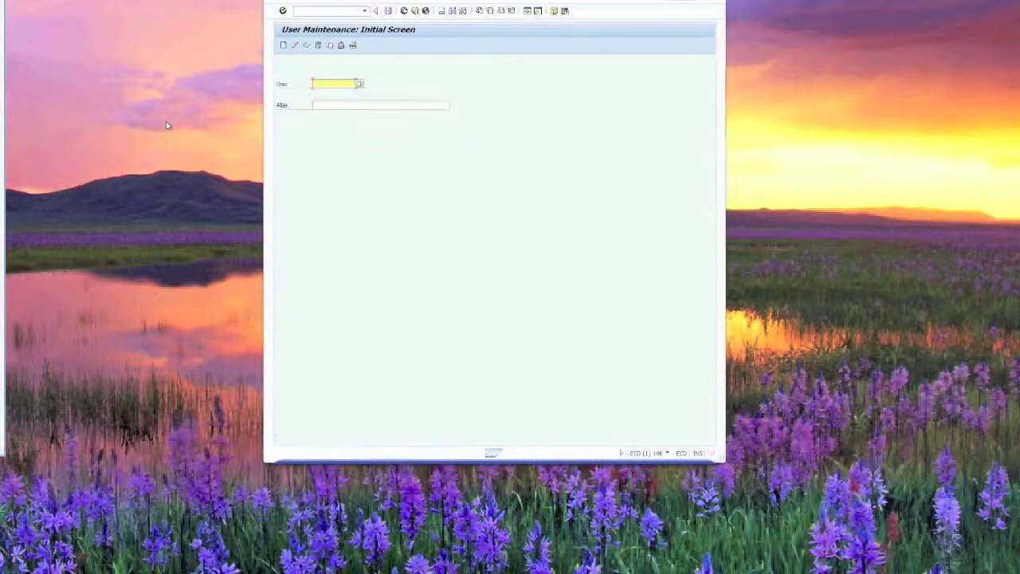
pyautogui.write('test1')
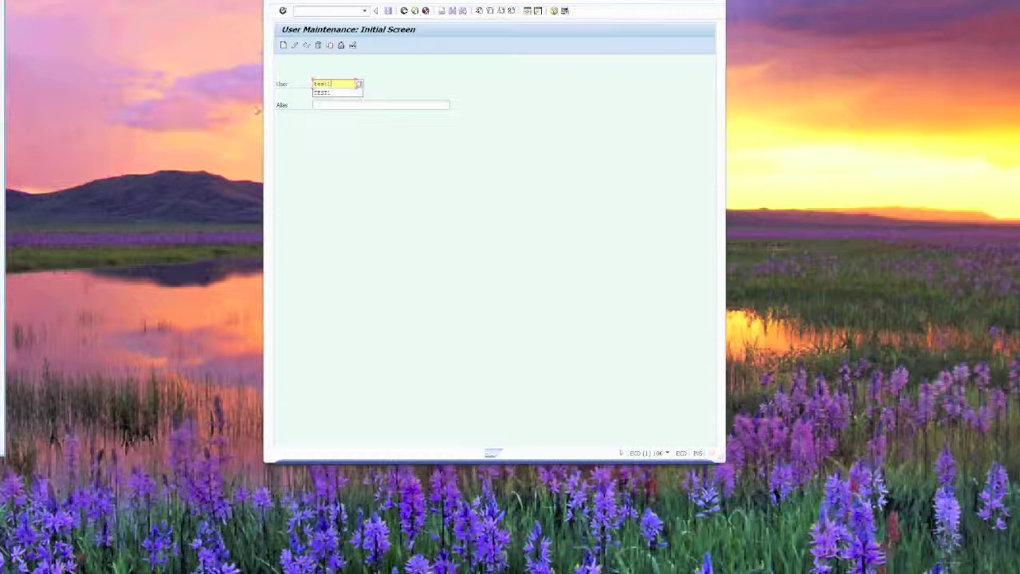
pyautogui.click(283, 46)
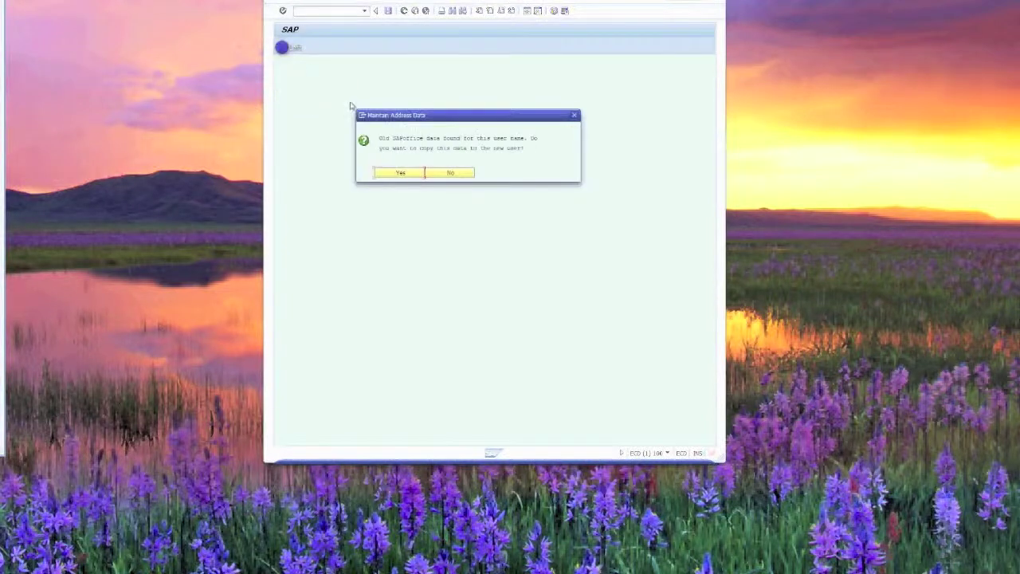
pyautogui.click(398, 173)
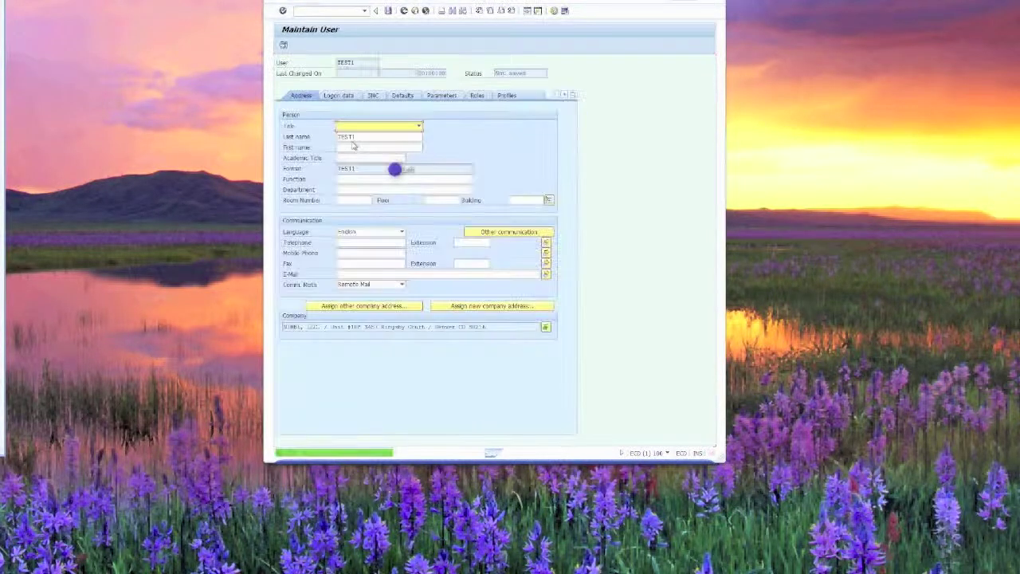
# - Keep TEST1's user type as Dialog and enter the initial password twice
pyautogui.click(338, 96)
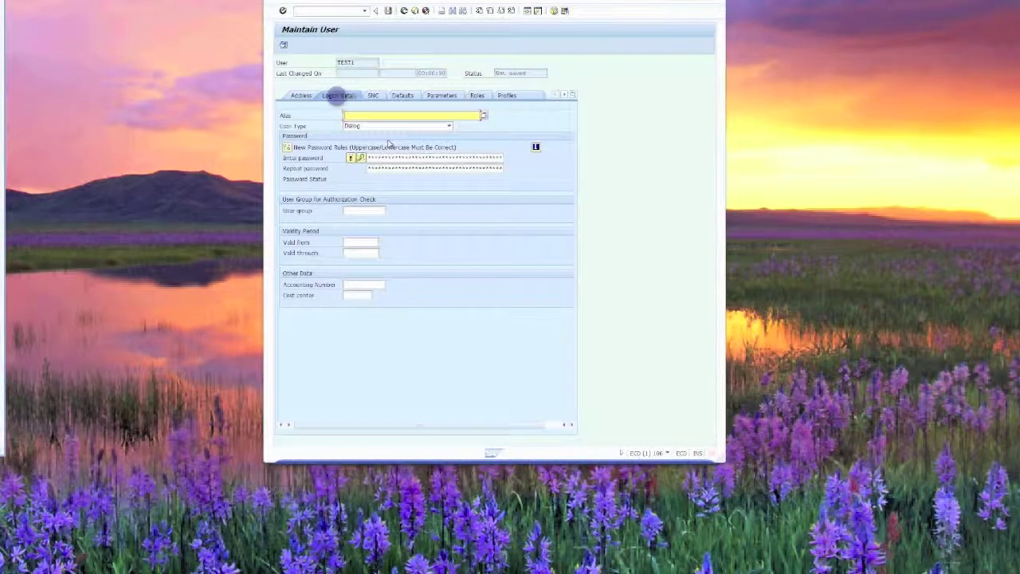
pyautogui.click(449, 126)
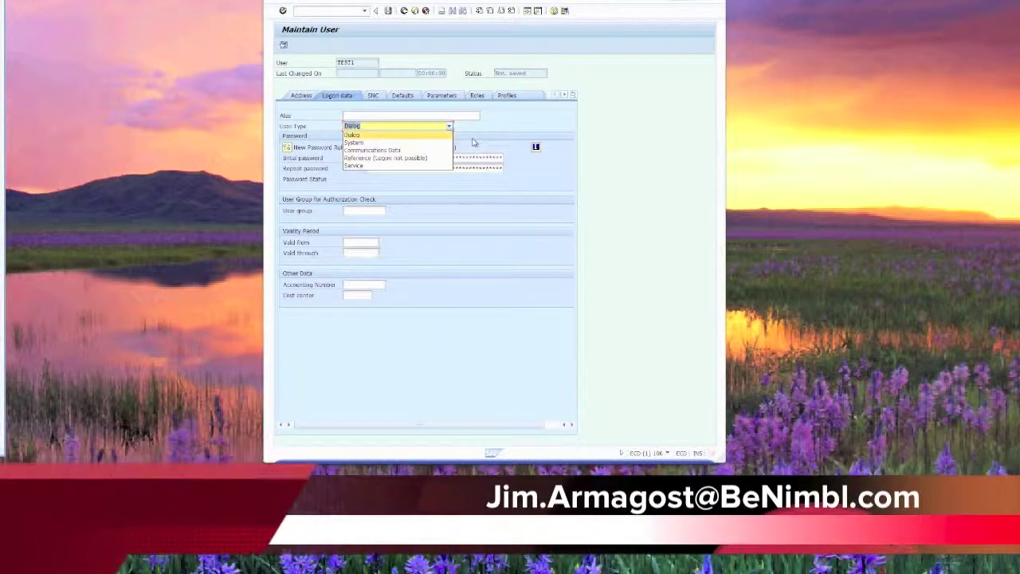
pyautogui.click(450, 128)
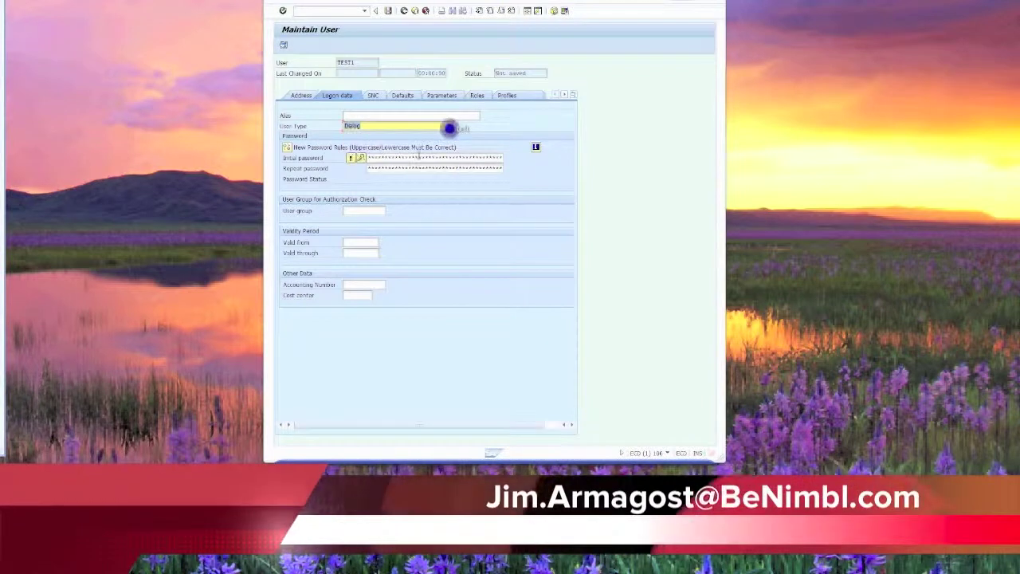
pyautogui.click(406, 158)
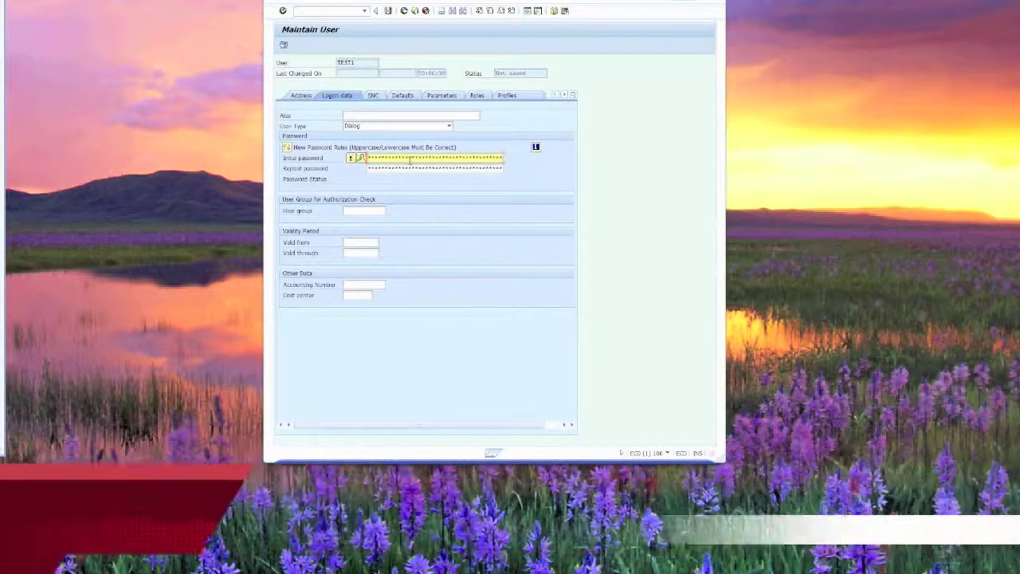
pyautogui.press('Tab')
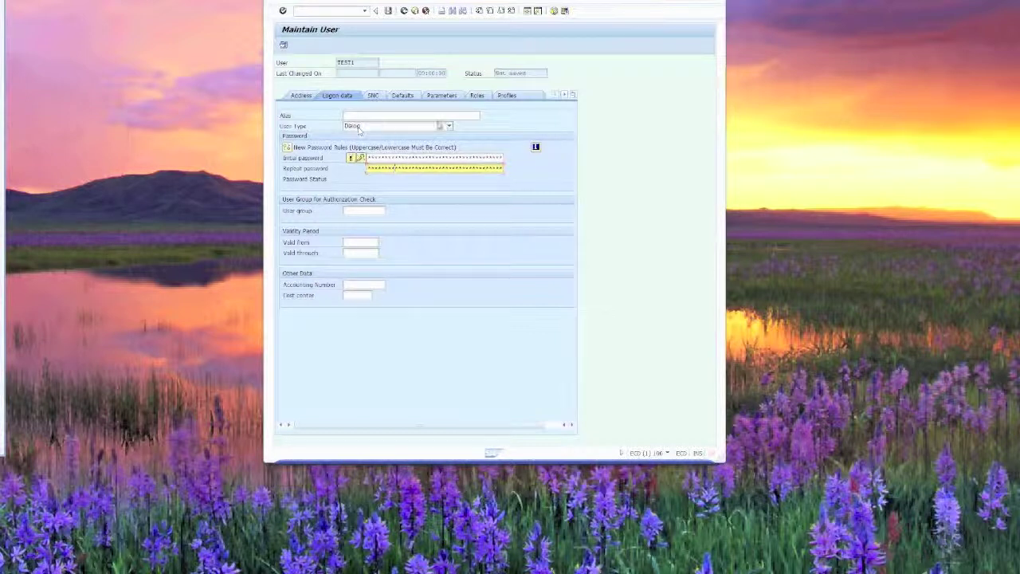
# - Give TEST1 the SAP_ALL profile and save the user
pyautogui.click(503, 95)
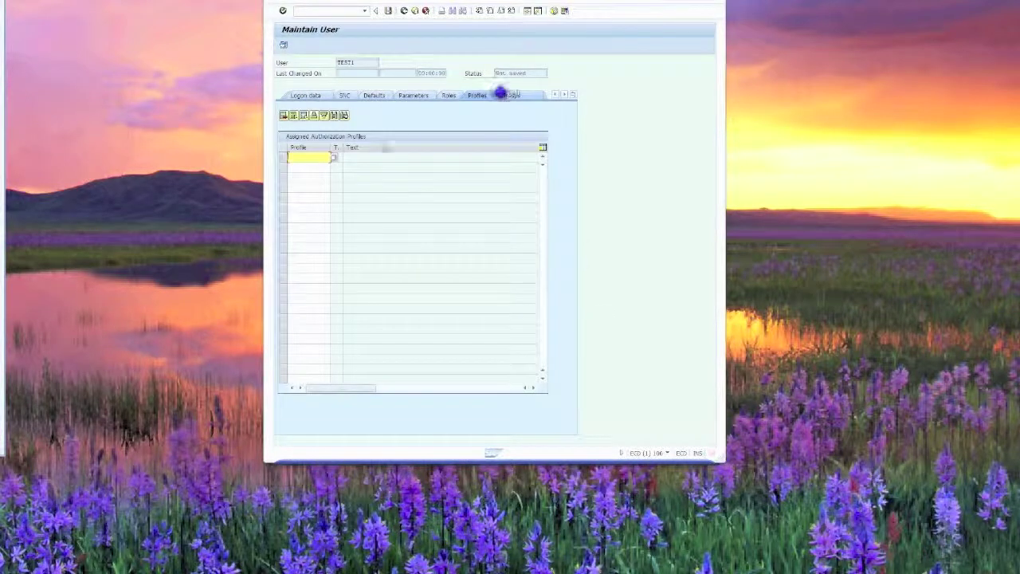
pyautogui.write('sap_all')
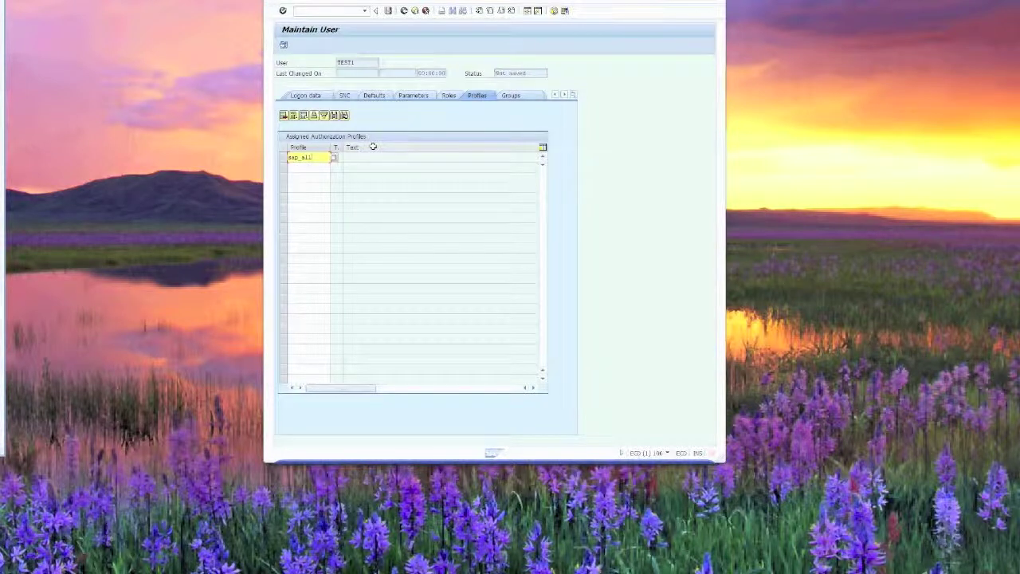
pyautogui.click(387, 10)
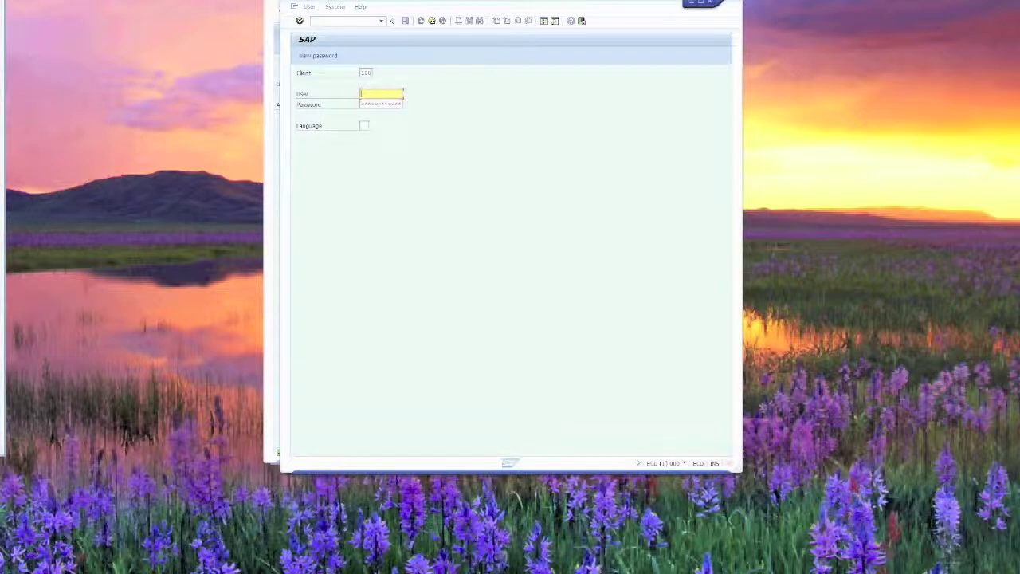
# - Log on as TEST1, replace the initial password, and accept the copyright notice
pyautogui.write('test1')
pyautogui.press('Tab')
pyautogui.press('Return')
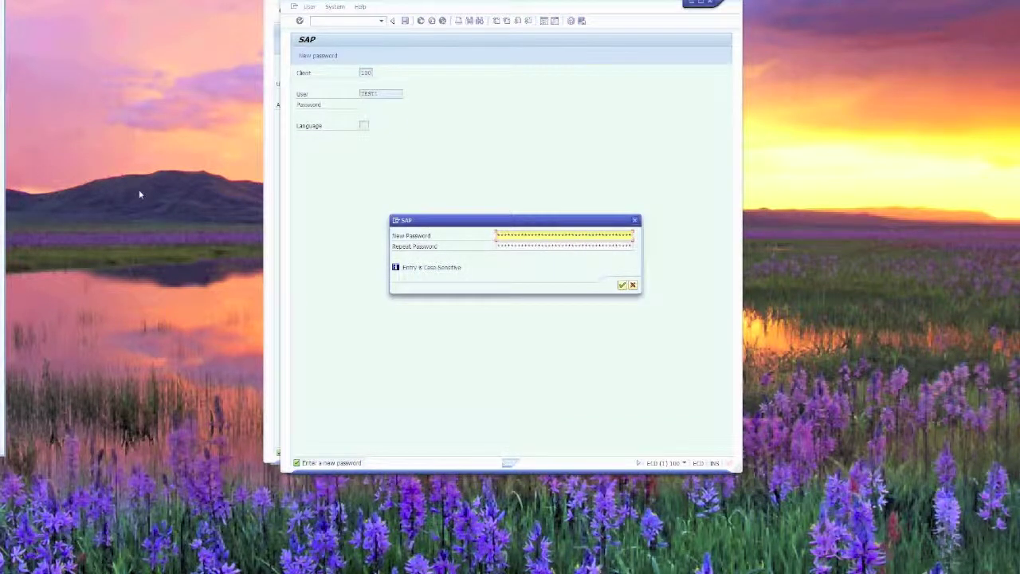
pyautogui.press('Tab')
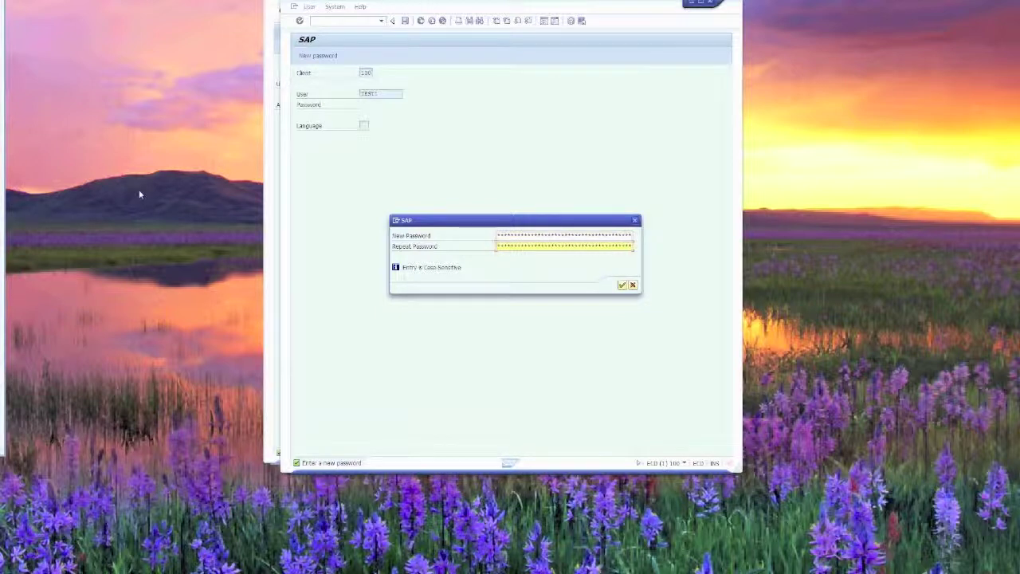
pyautogui.press('Return')
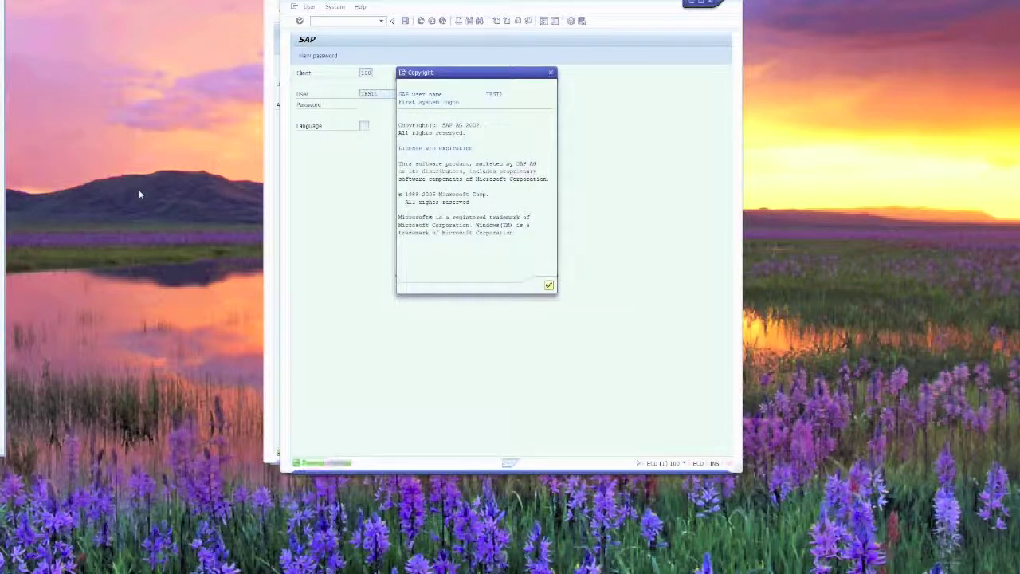
pyautogui.press('Return')
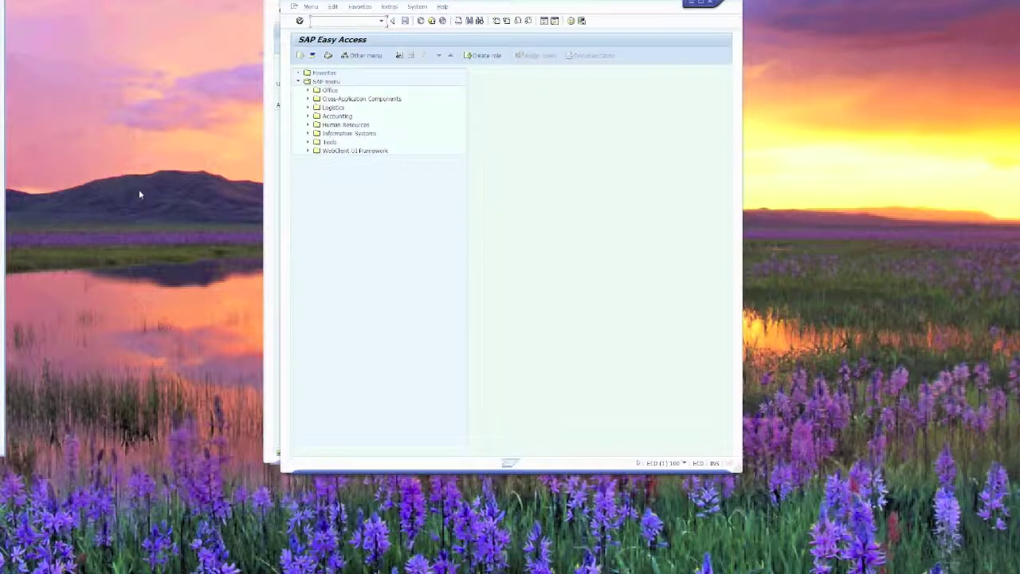
# - Open MM01 with material 10300, then log off without saving
pyautogui.write('mm01')
pyautogui.press('Return')
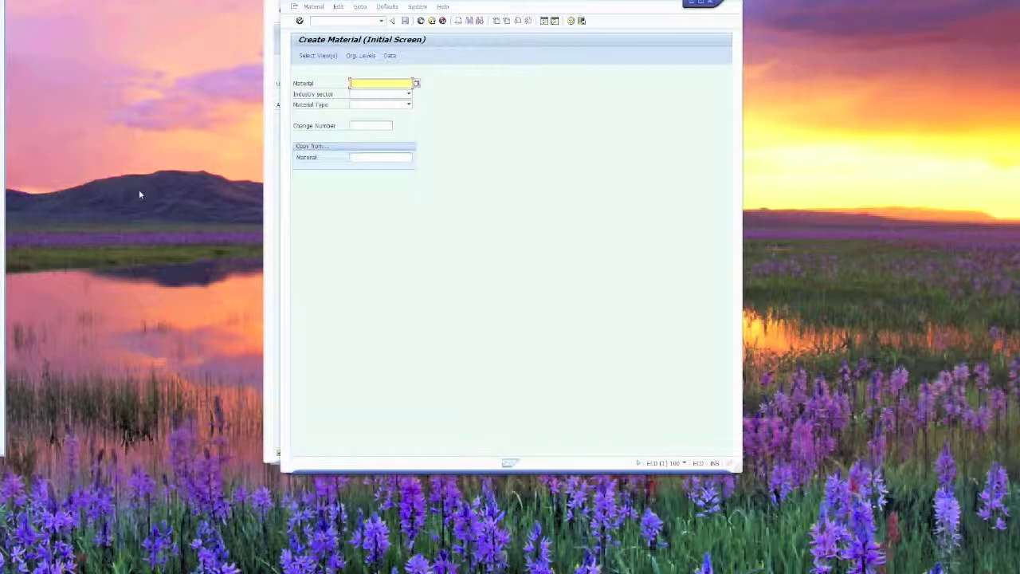
pyautogui.write('10300')
pyautogui.click(709, 4)
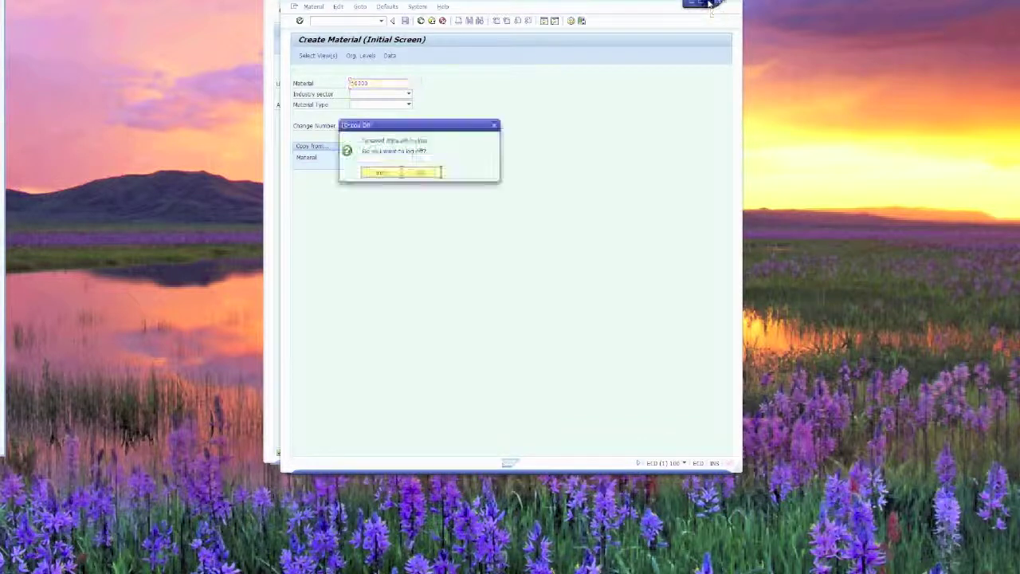
pyautogui.click(382, 173)
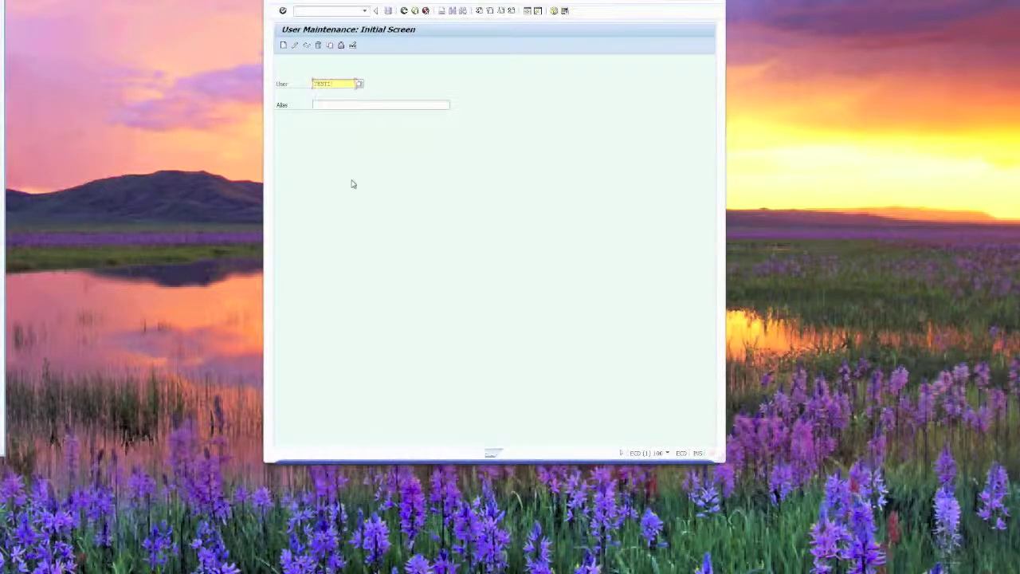
# - Change the user name to TEST2 and create it, copying the address data
pyautogui.press('BackSpace')
pyautogui.write('2')
pyautogui.click(284, 46)
pyautogui.click(398, 173)
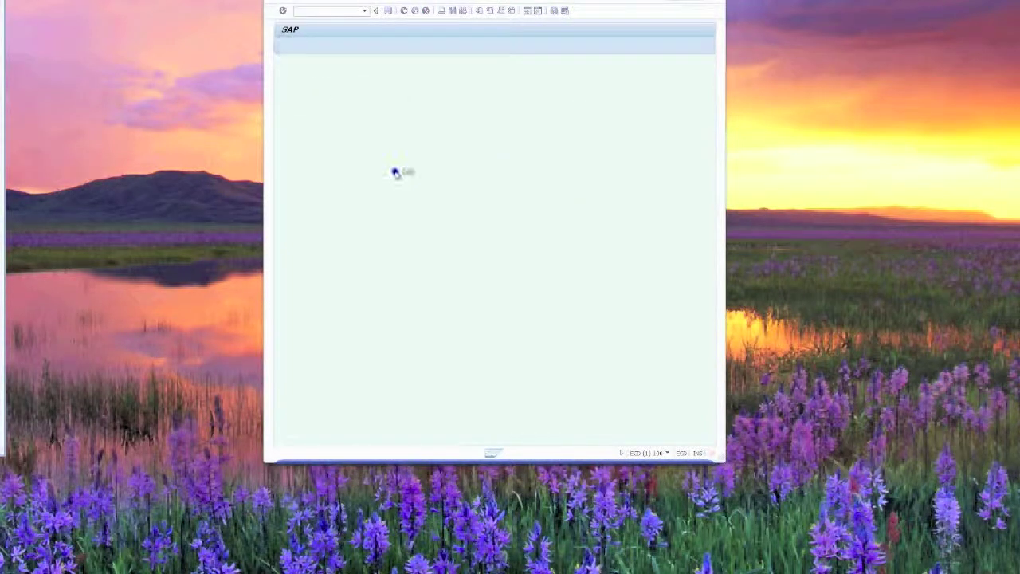
# - Set TEST2's user type to System and enter and confirm its initial password
pyautogui.click(339, 95)
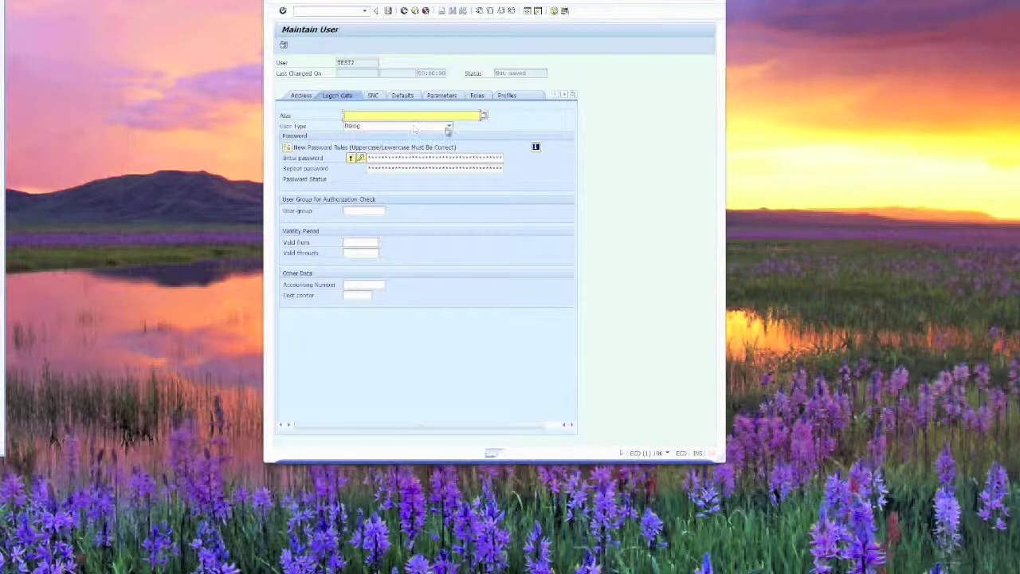
pyautogui.click(449, 126)
pyautogui.click(371, 143)
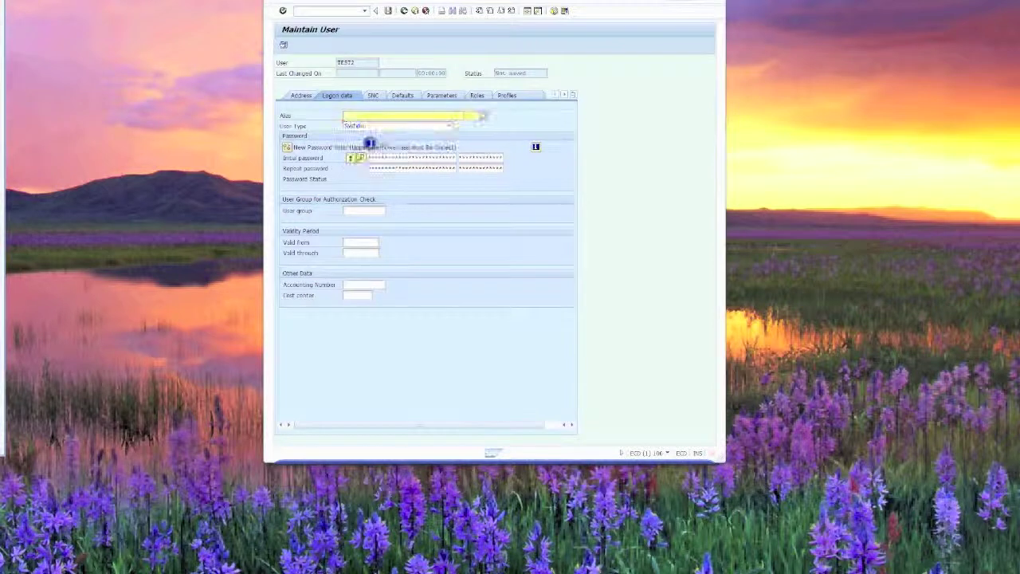
pyautogui.click(391, 159)
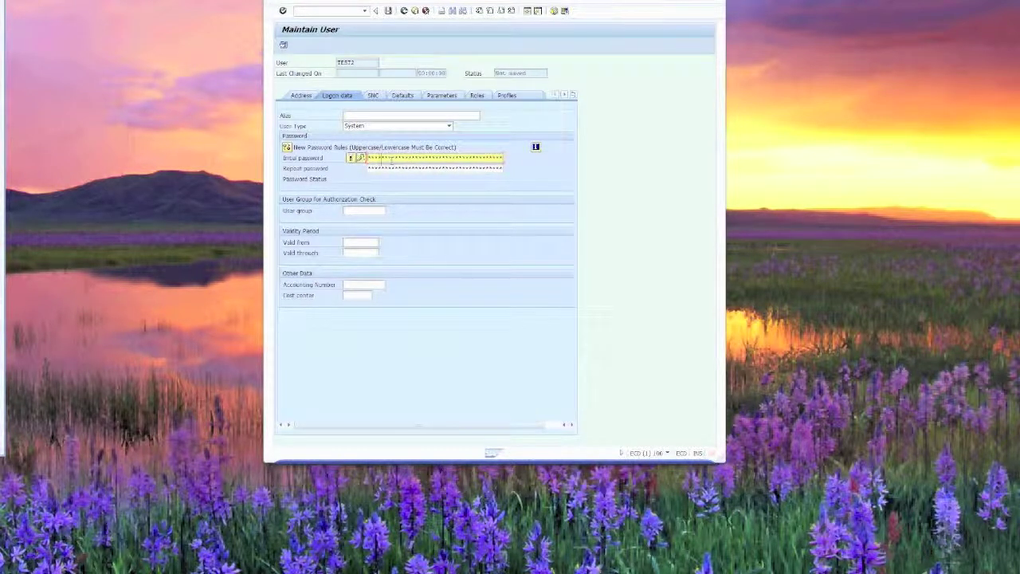
pyautogui.press('Tab')
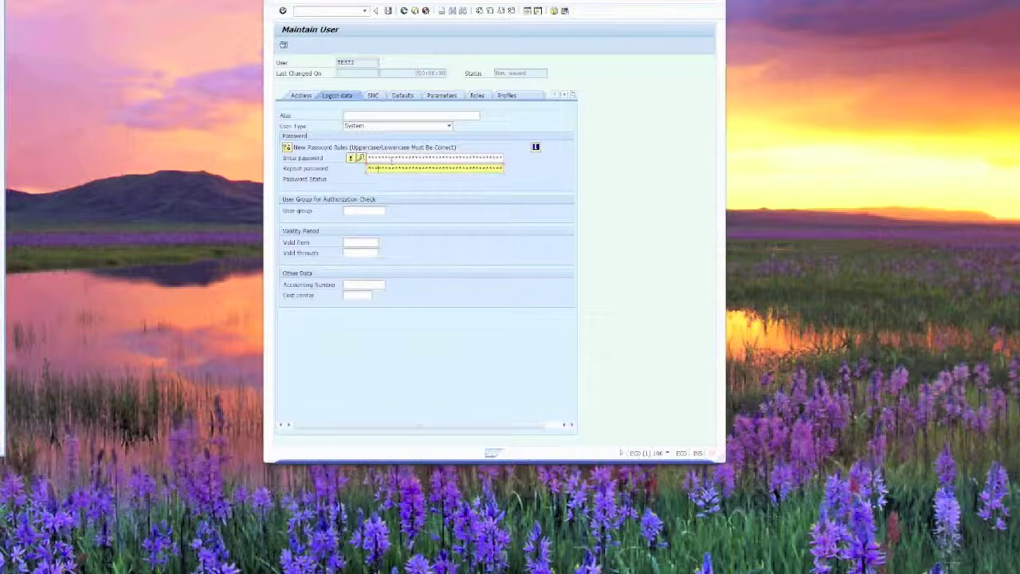
pyautogui.press('Return')
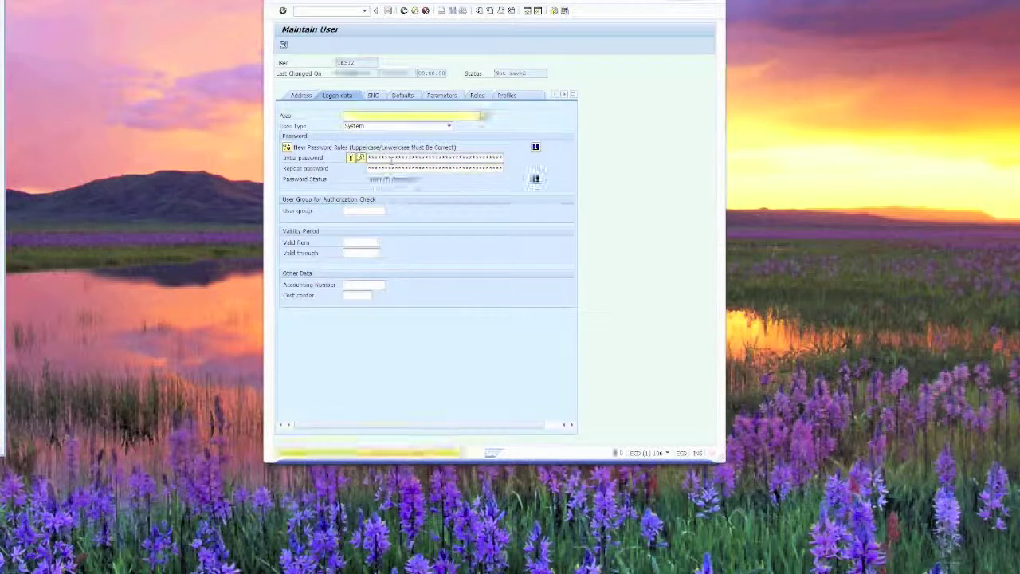
# - Add the sap_all profile to TEST2 and save the user
pyautogui.click(510, 96)
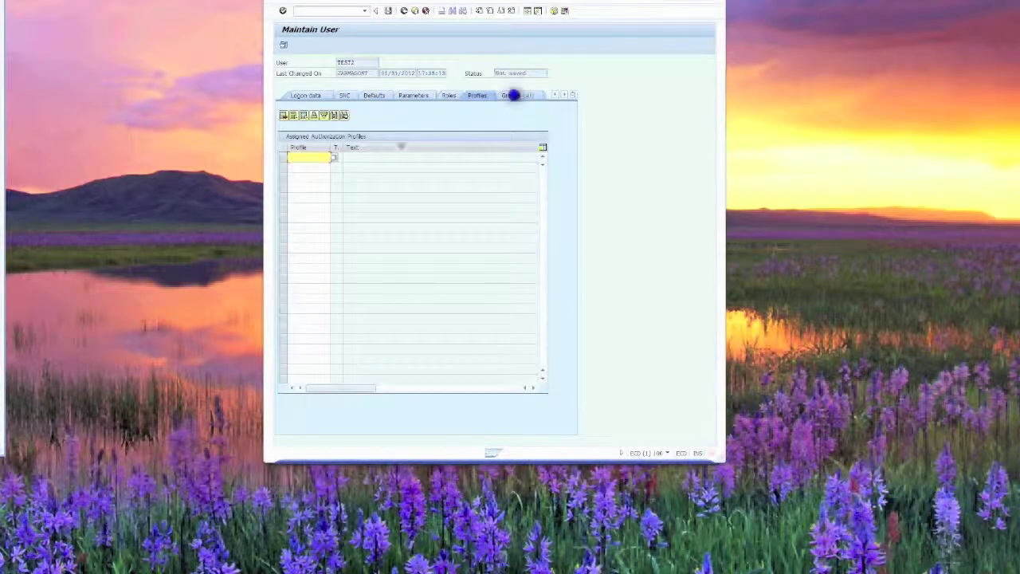
pyautogui.click(328, 157)
pyautogui.write('sap')
pyautogui.press('Down')
pyautogui.press('Return')
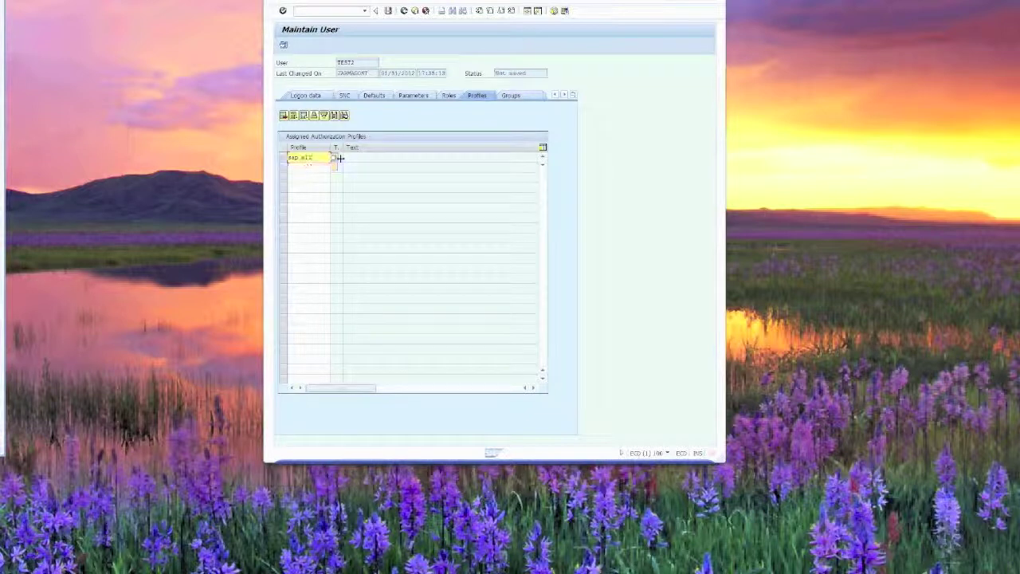
pyautogui.click(387, 10)
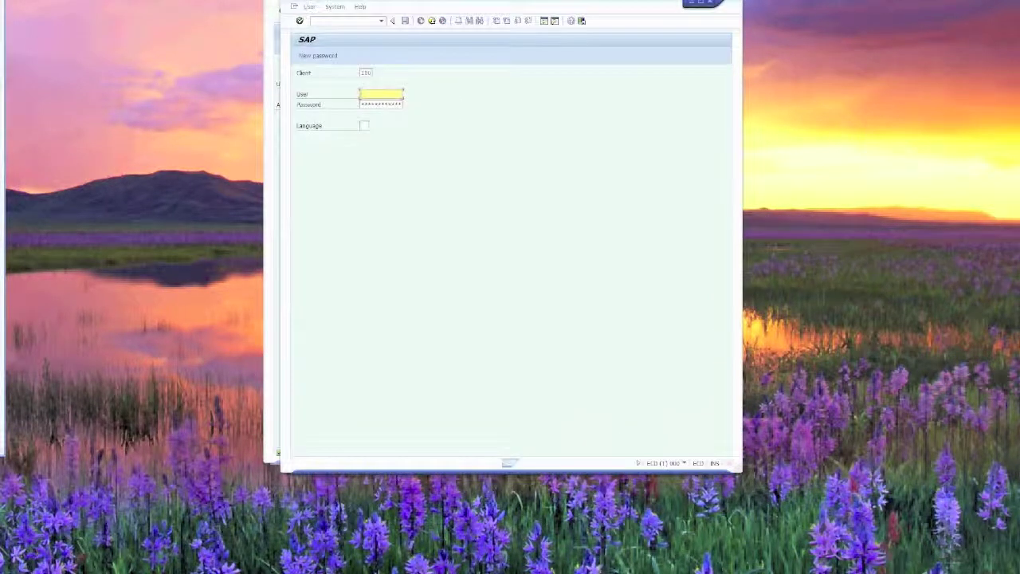
# - Attempt logon as 'user2' with its password; it is refused as non-dialog
pyautogui.write('user2')
pyautogui.press('Tab')
pyautogui.press('Return')
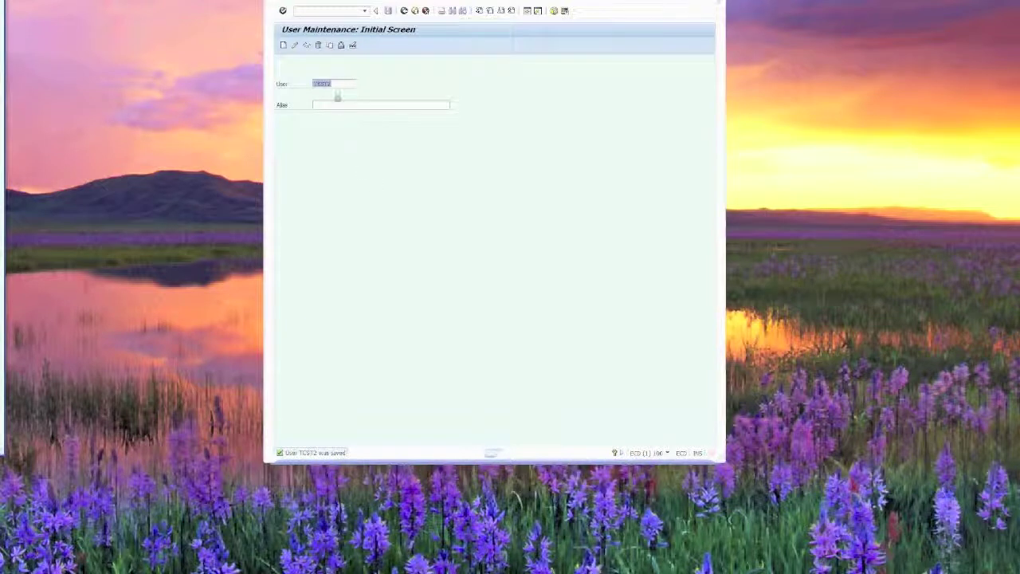
# - Create user TEST3, copying the existing address data
pyautogui.click(337, 84)
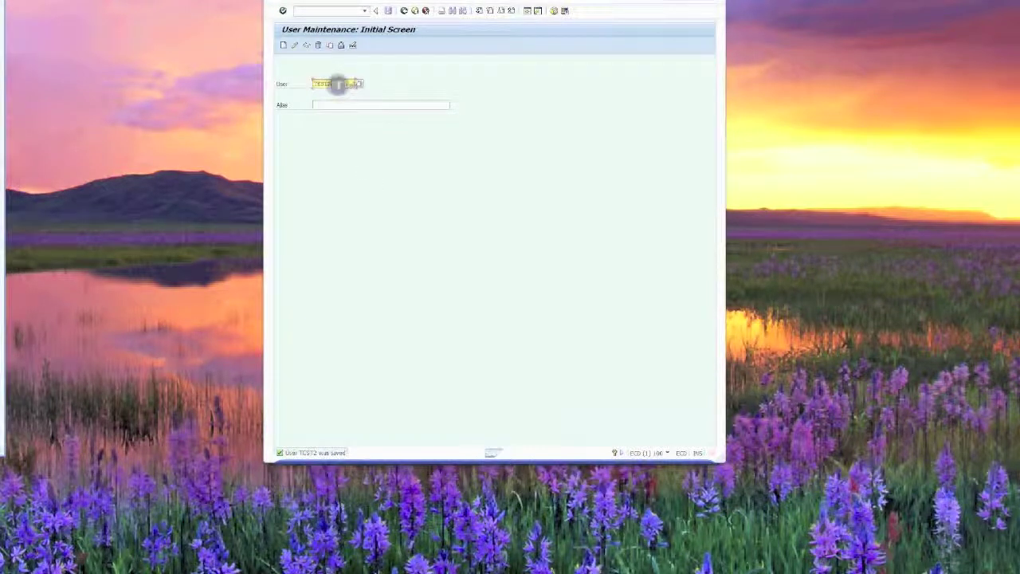
pyautogui.click(283, 45)
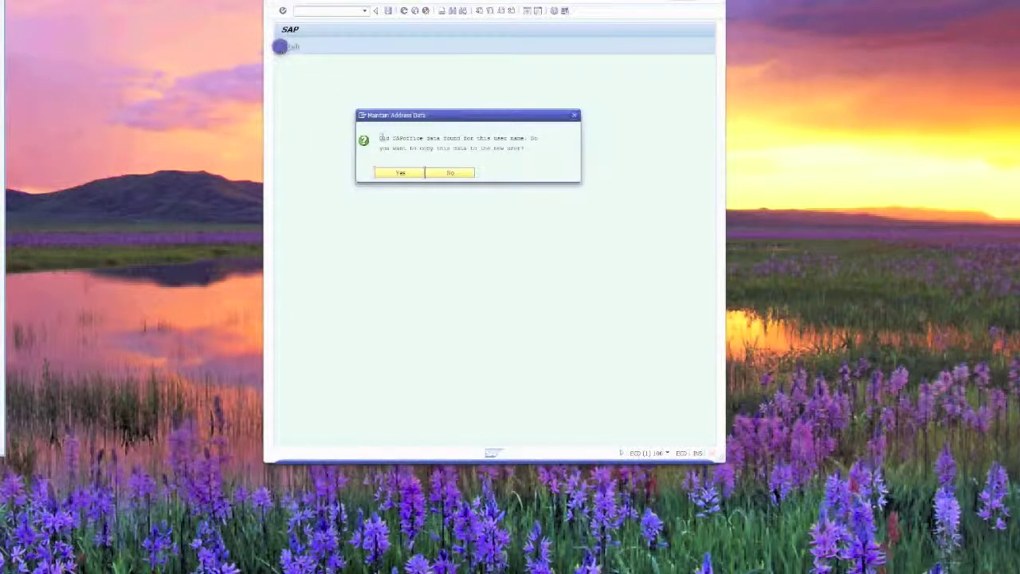
pyautogui.click(398, 173)
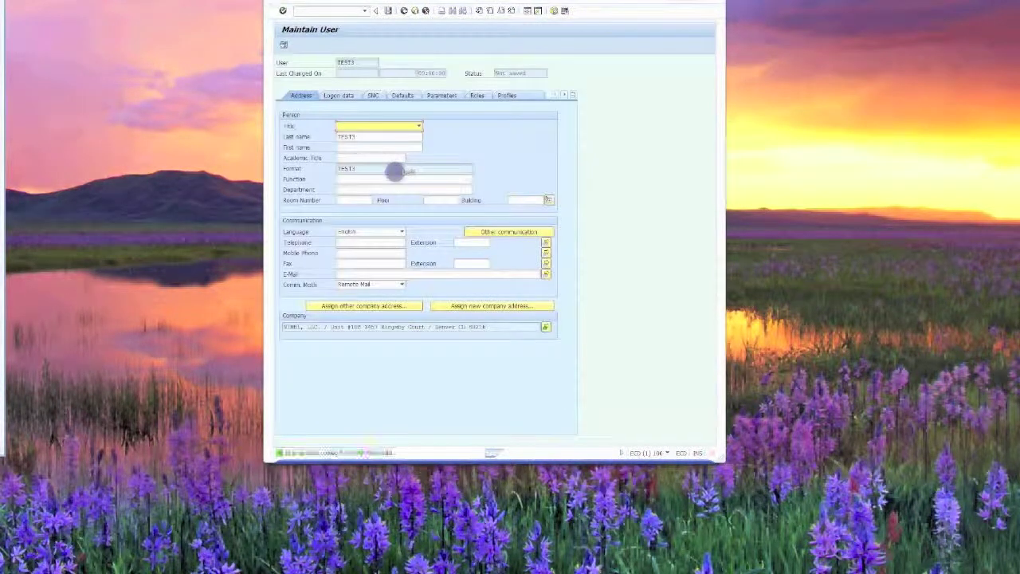
# - Set TEST3's user type to Service and enter the initial password twice
pyautogui.click(339, 95)
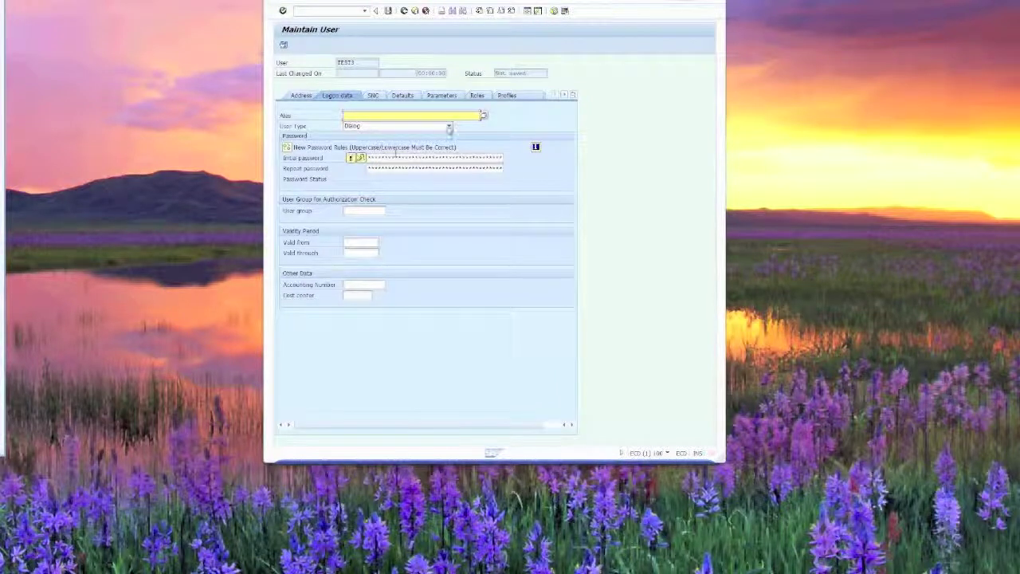
pyautogui.click(448, 127)
pyautogui.click(370, 166)
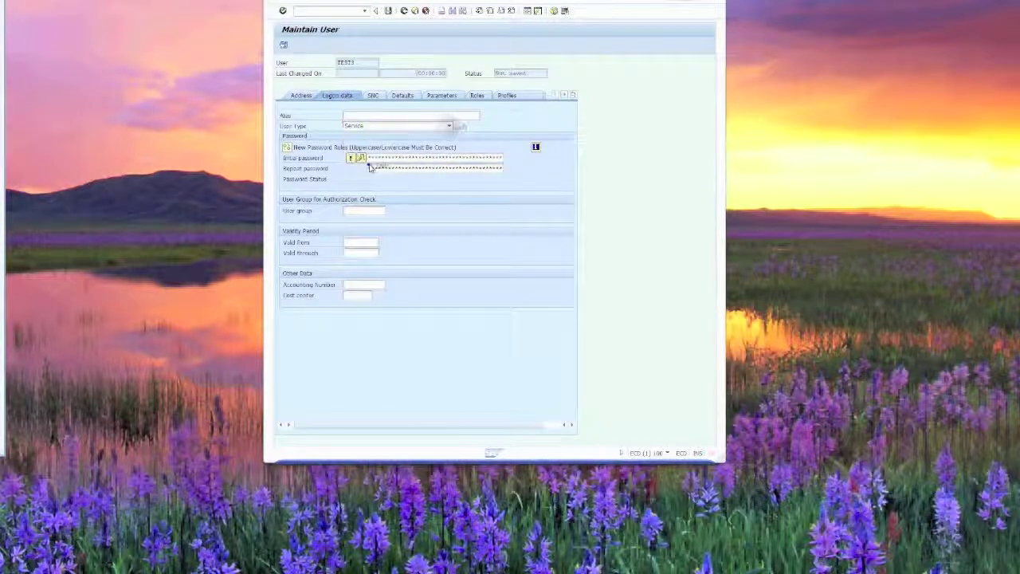
pyautogui.click(368, 163)
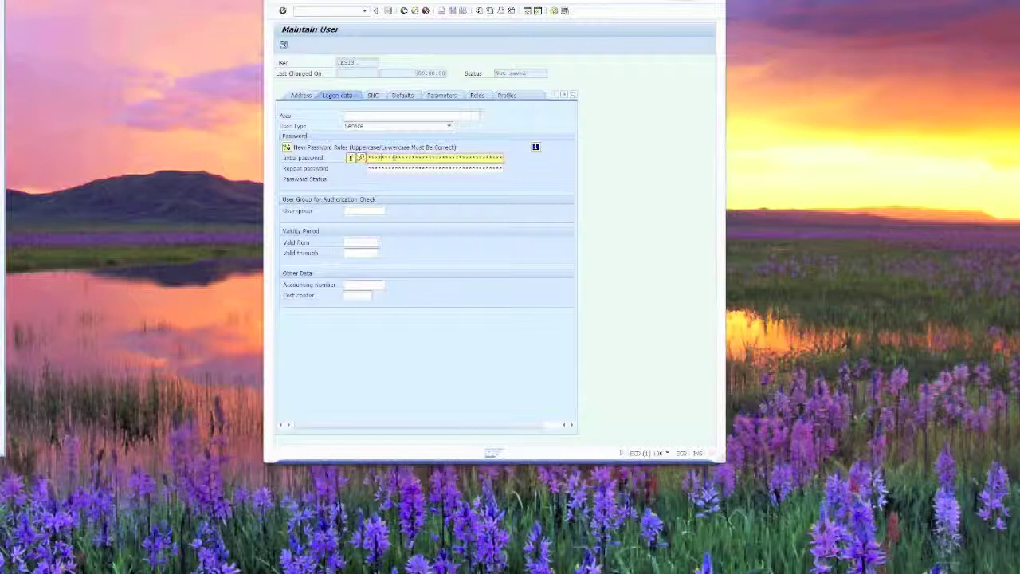
pyautogui.press('Tab')
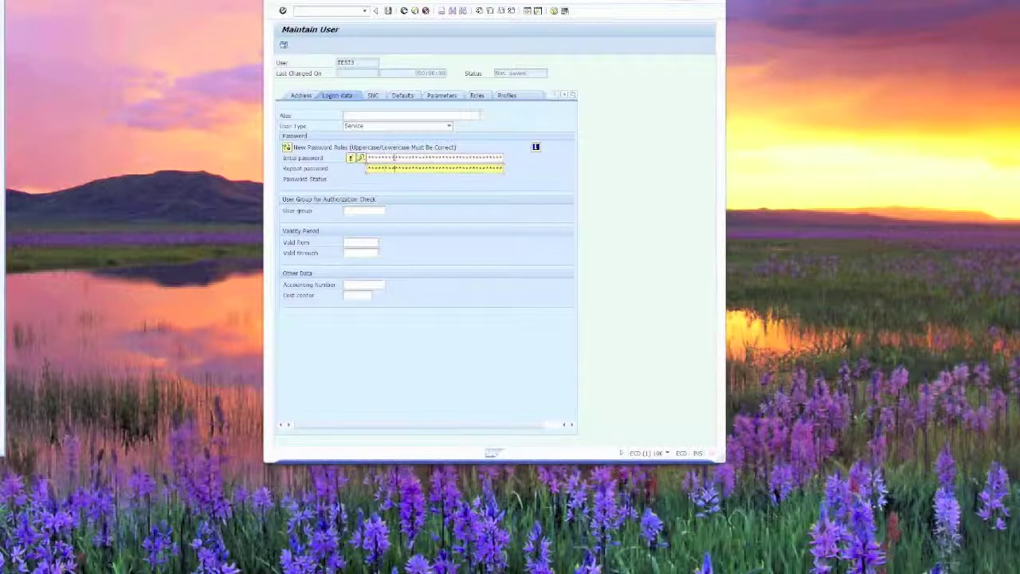
# - Enter sap_all in TEST3's Profiles list
pyautogui.click(507, 95)
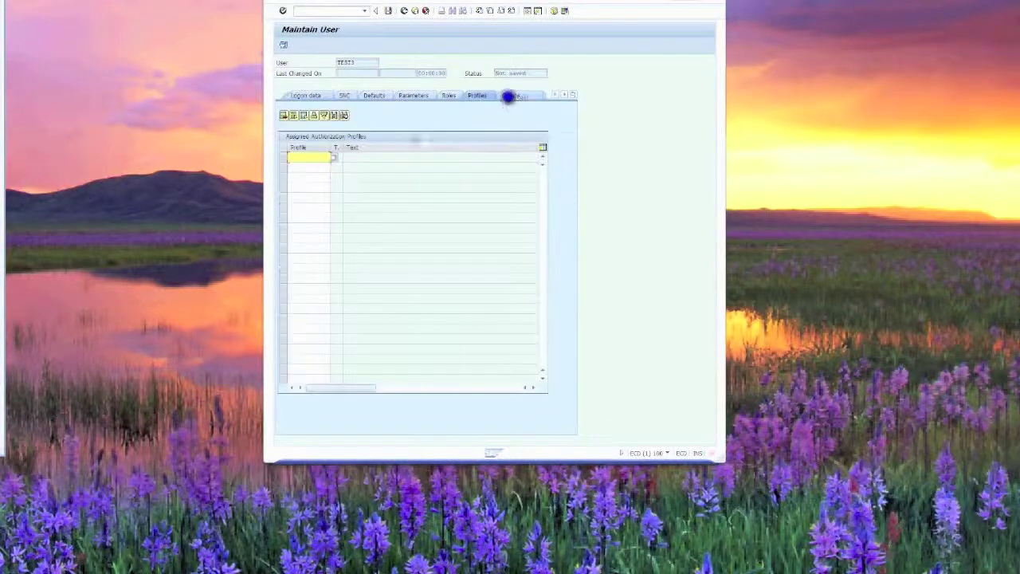
pyautogui.write('sap_all')
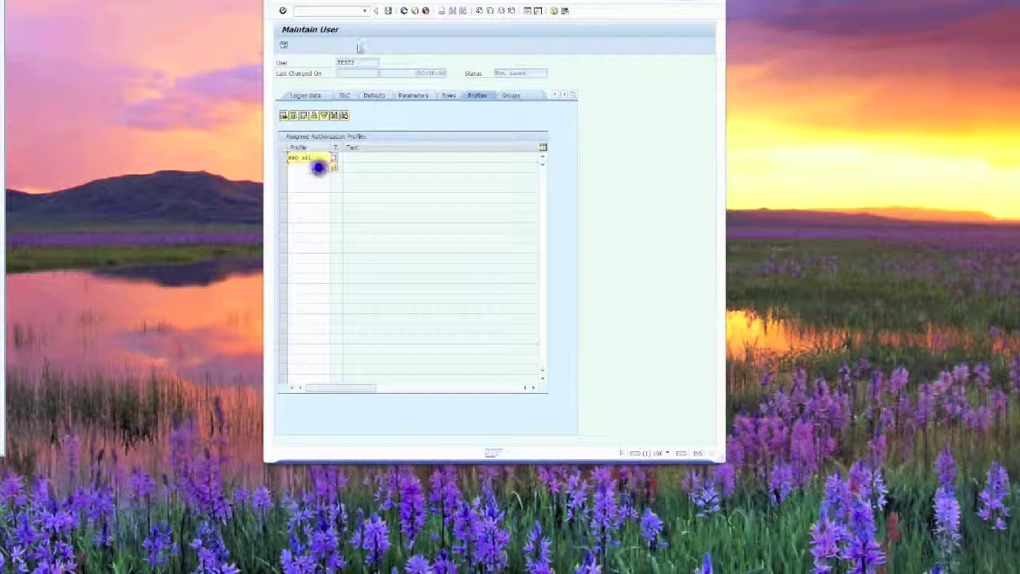
pyautogui.click(317, 168)
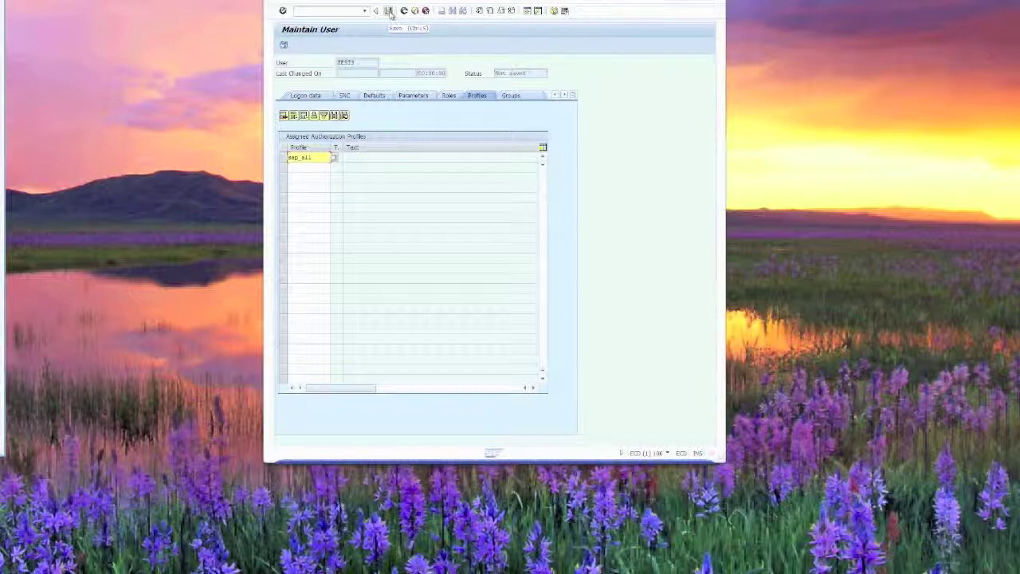
# - Save user TEST3 with the SAP_ALL authorization profile assigned
pyautogui.click(390, 11)
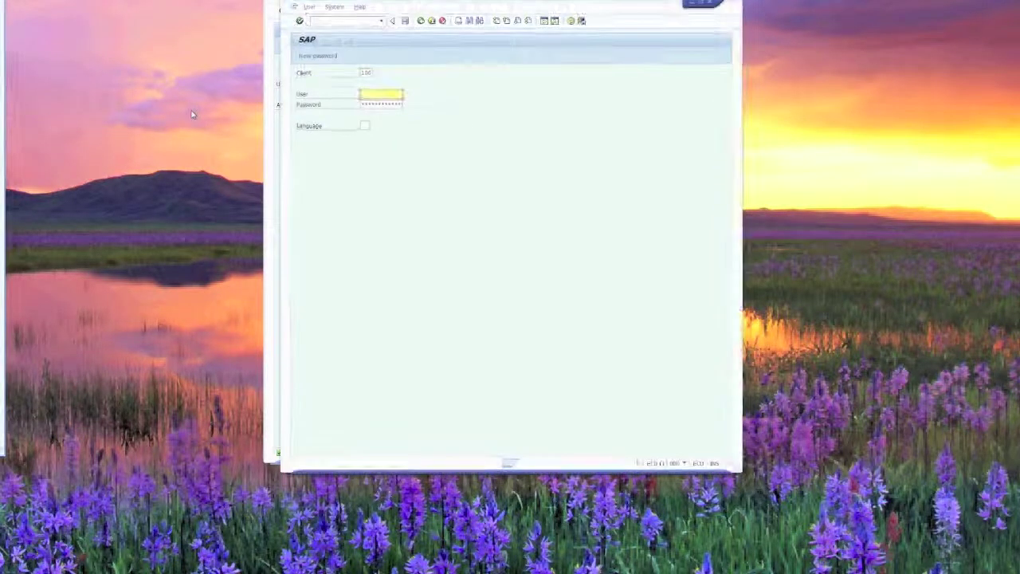
# - Log on to client 100 as TEST3 with its password and dismiss the copyright notice
pyautogui.write('test3')
pyautogui.press('Tab')
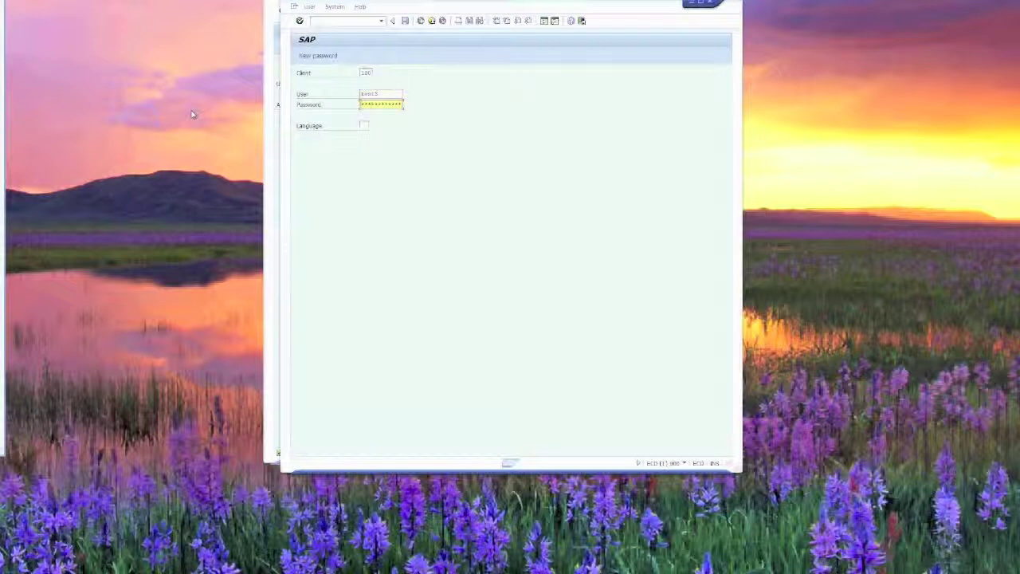
pyautogui.press('Return')
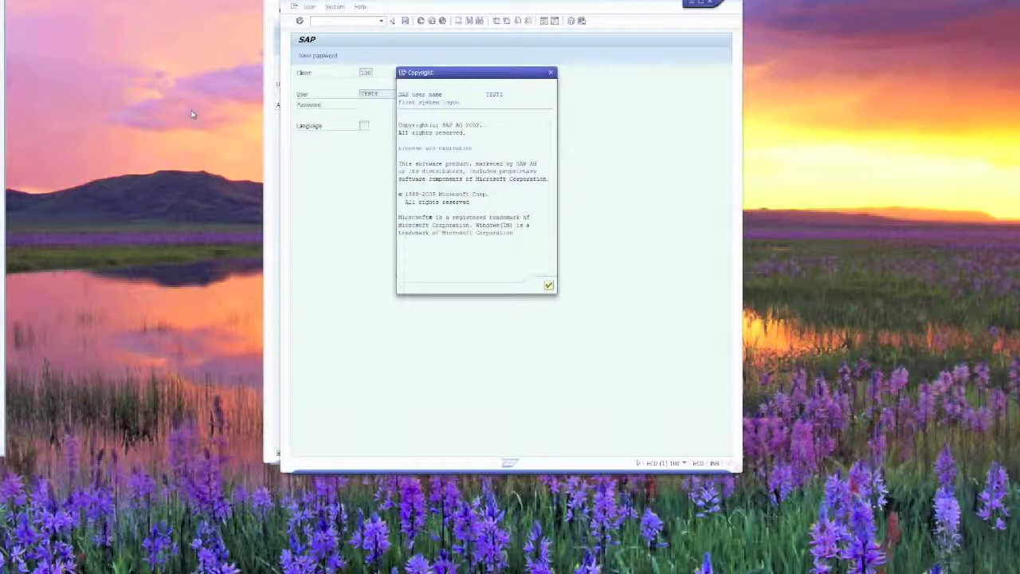
pyautogui.press('Return')
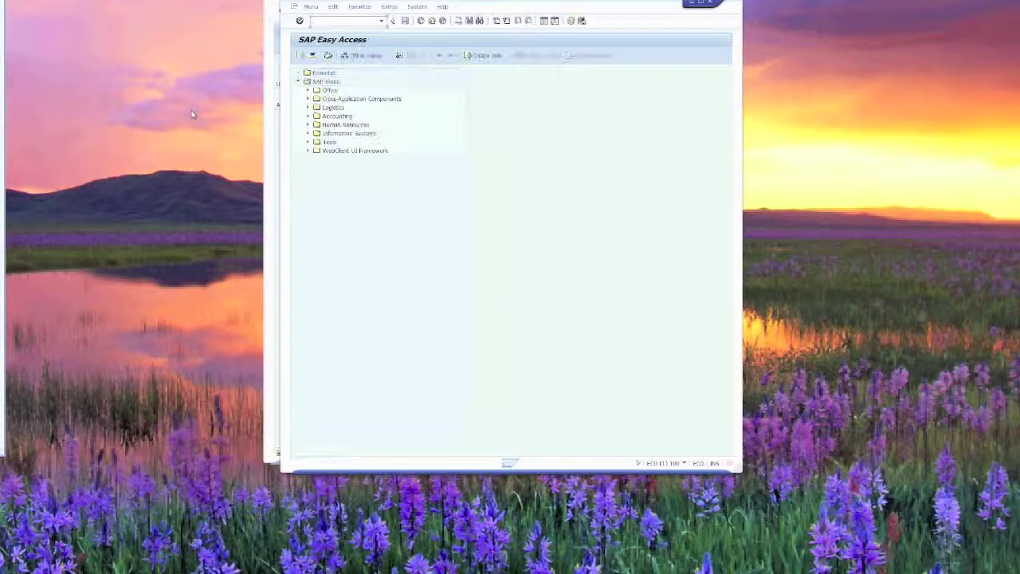